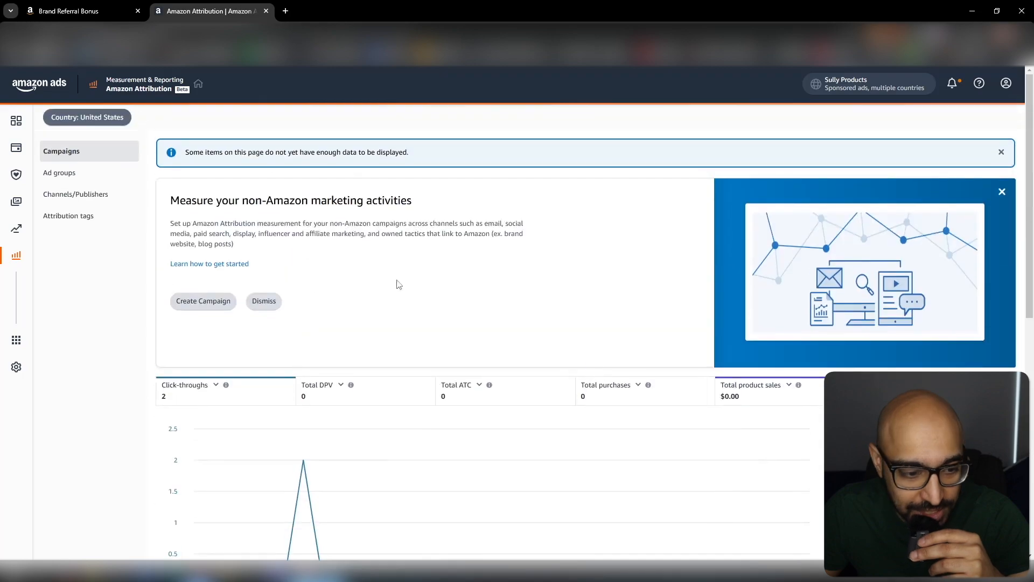
- Start a new Amazon Attribution campaign using the manual creation method
{"action": "left_click", "coordinate": [195, 303]}
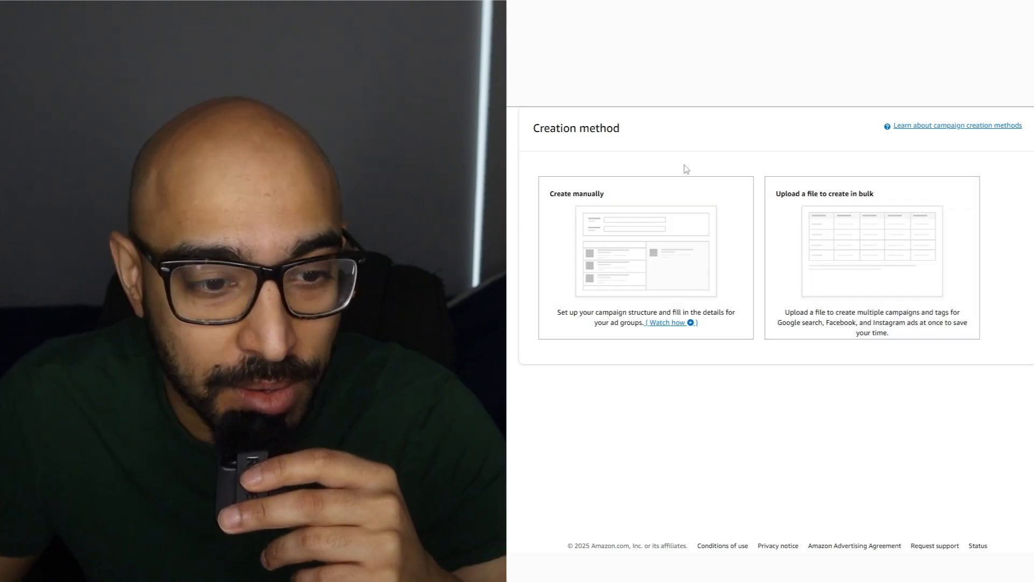
{"action": "left_click", "coordinate": [638, 302]}
{"action": "scroll", "coordinate": [570, 279], "scroll_direction": "down", "scroll_amount": 4}
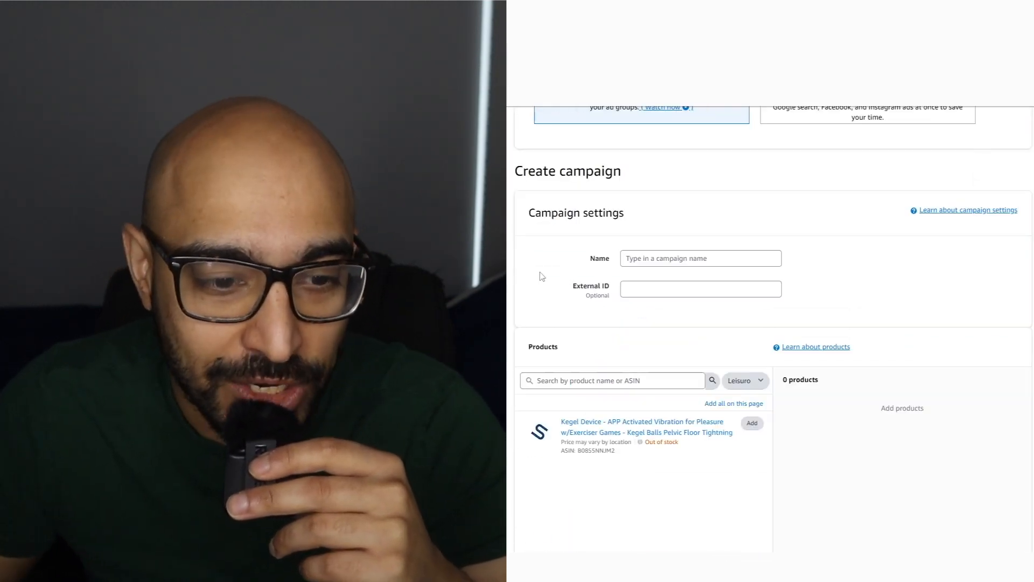
- Name the campaign "tiktok-brand name-product campaign- campaign #-ad reference" and add the Kegel Device product to it
{"action": "left_click", "coordinate": [670, 258]}
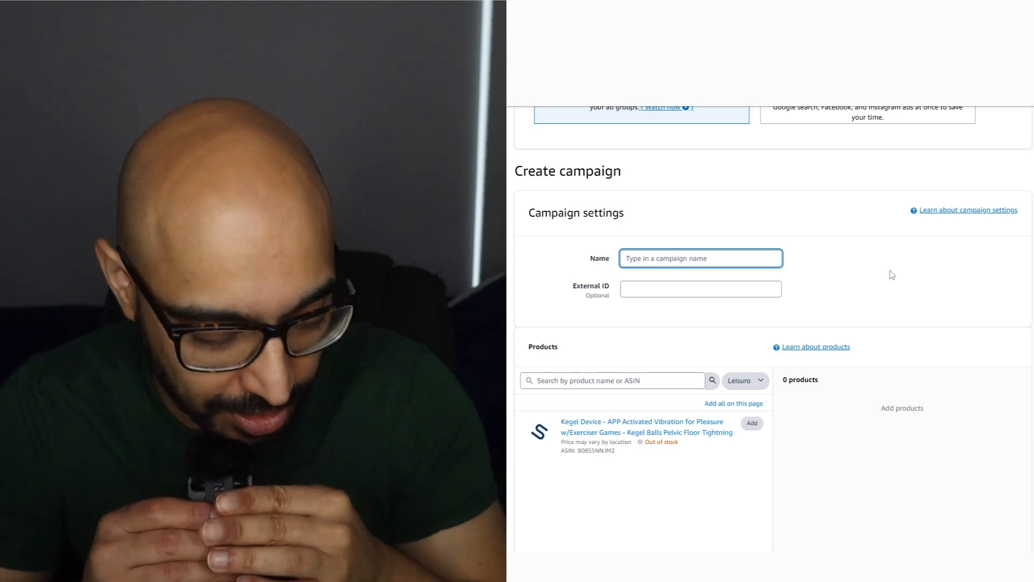
{"action": "type", "text": "tiktok-bra"}
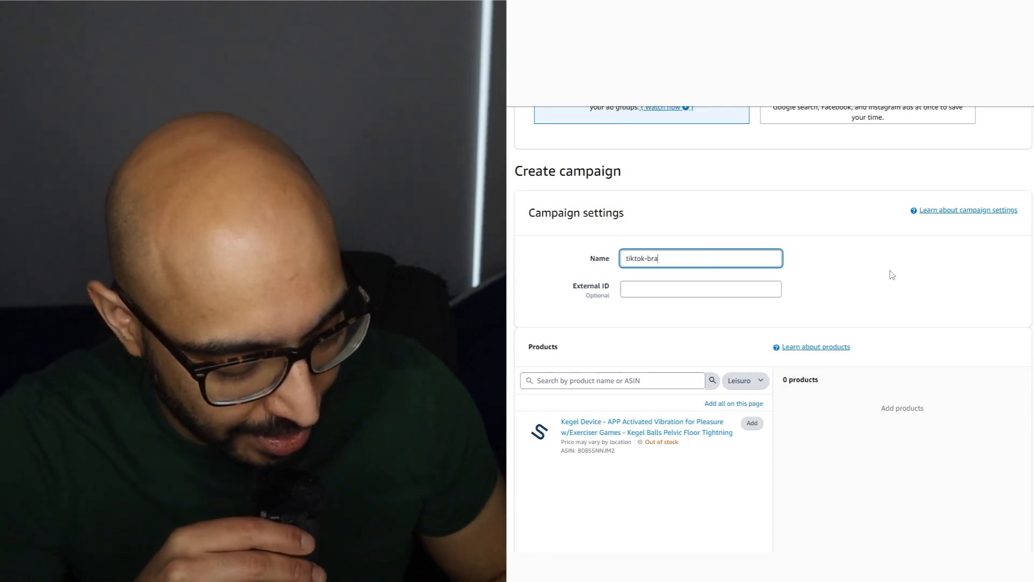
{"action": "type", "text": "nd name"}
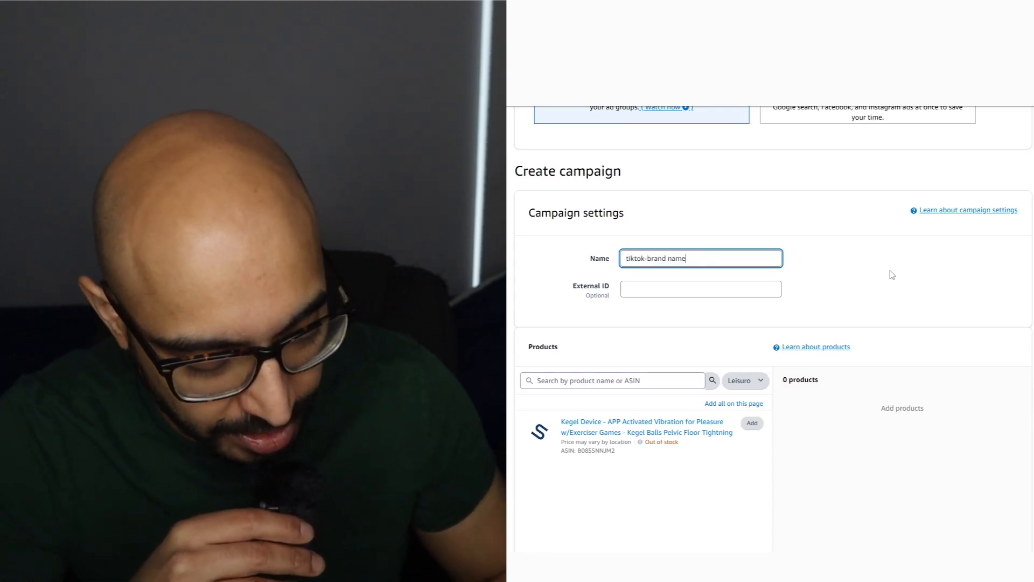
{"action": "type", "text": "-produ"}
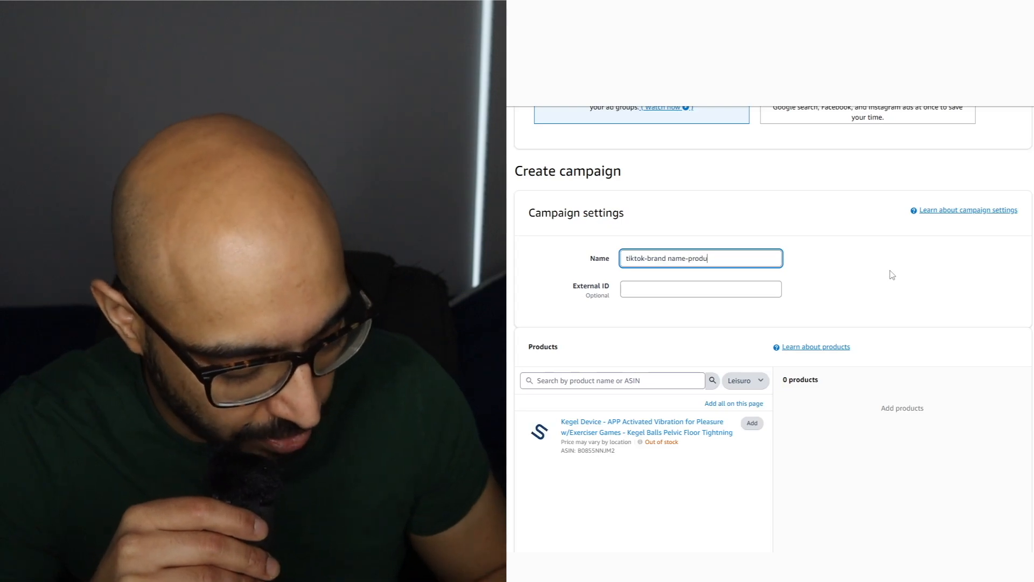
{"action": "type", "text": "ct campaign-"}
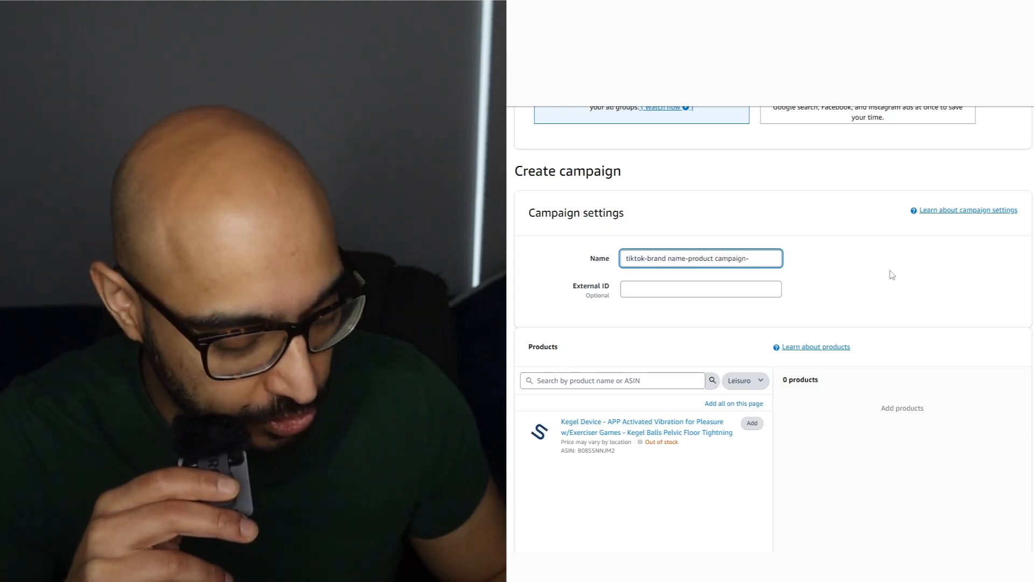
{"action": "type", "text": " campaign #"}
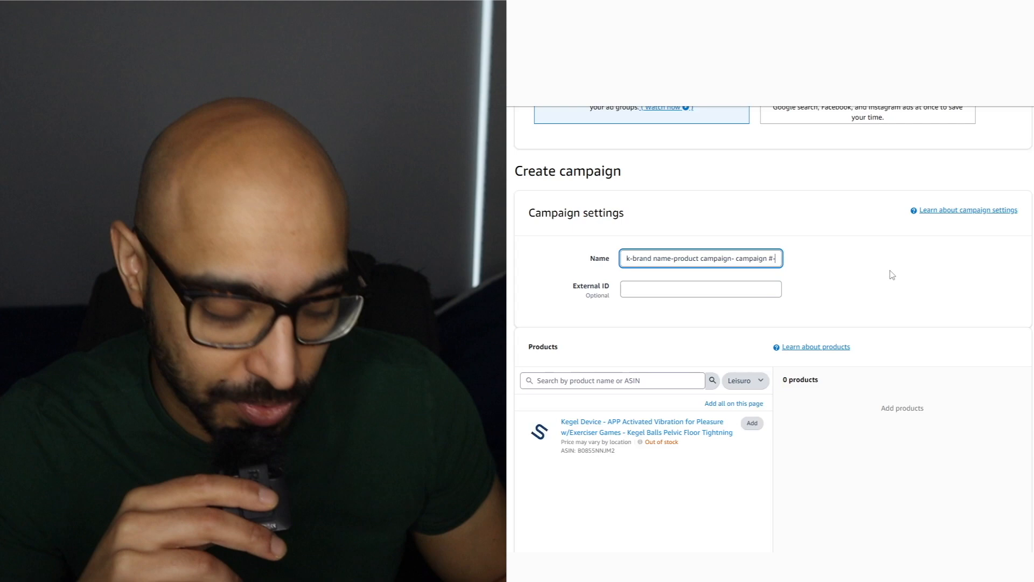
{"action": "type", "text": "-ad reference"}
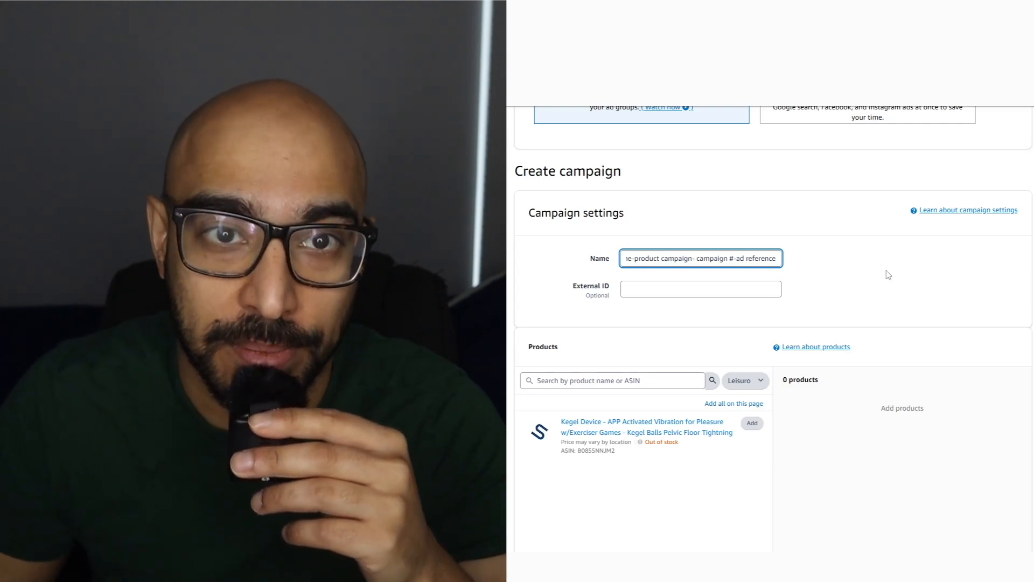
{"action": "left_click", "coordinate": [751, 423]}
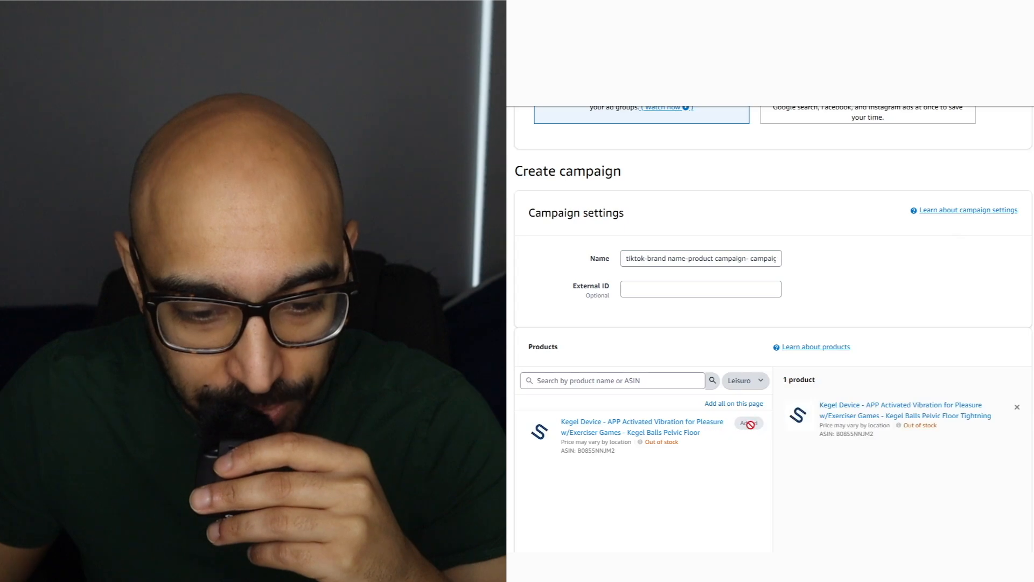
- Name the campaign's first ad group "test"
{"action": "scroll", "coordinate": [844, 320], "scroll_direction": "down", "scroll_amount": 8}
{"action": "left_click", "coordinate": [642, 348]}
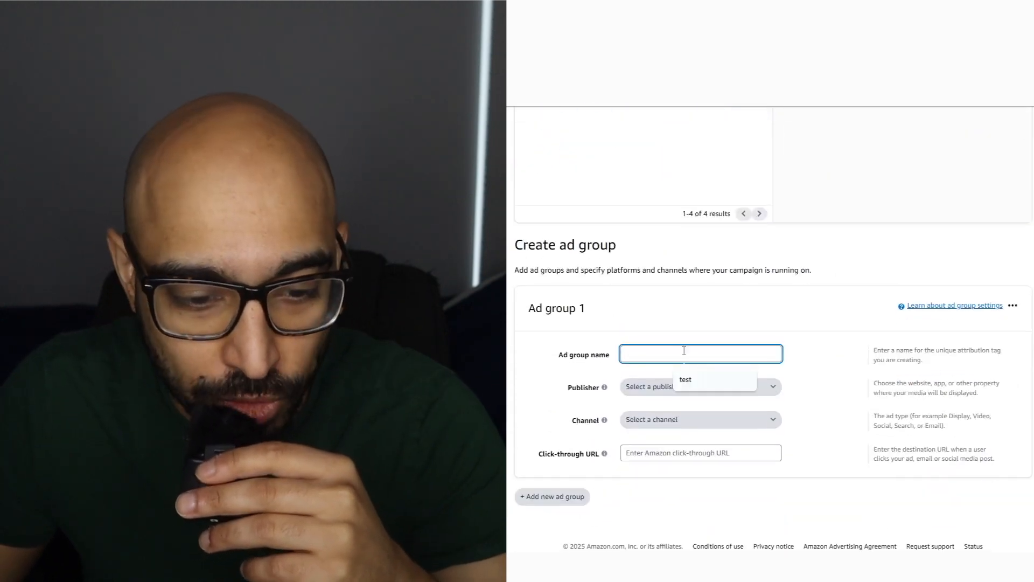
{"action": "type", "text": "test"}
- Set the ad group's publisher to TikTok and its channel to Social
{"action": "left_click", "coordinate": [741, 386]}
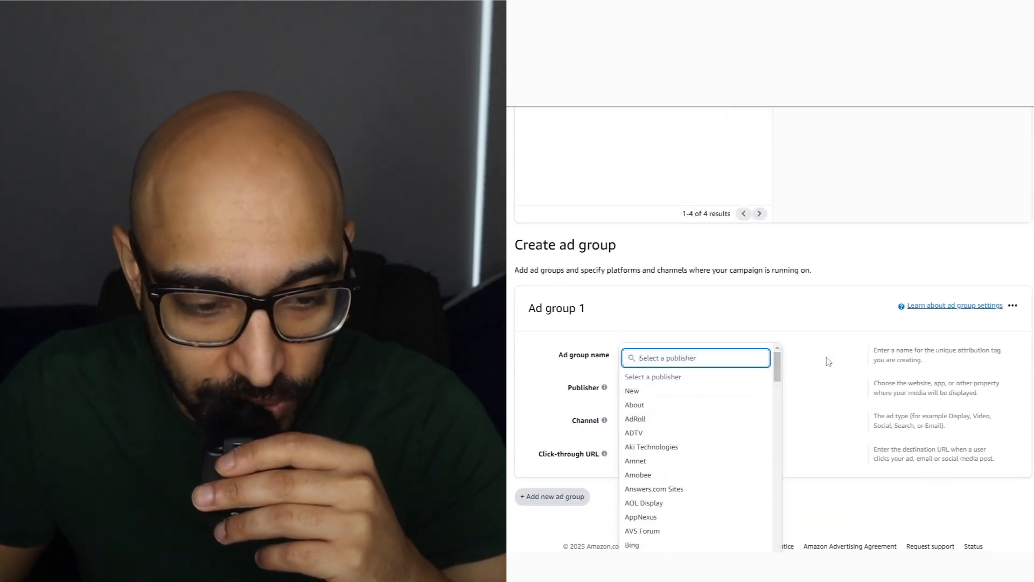
{"action": "scroll", "coordinate": [727, 419], "scroll_direction": "down", "scroll_amount": 5}
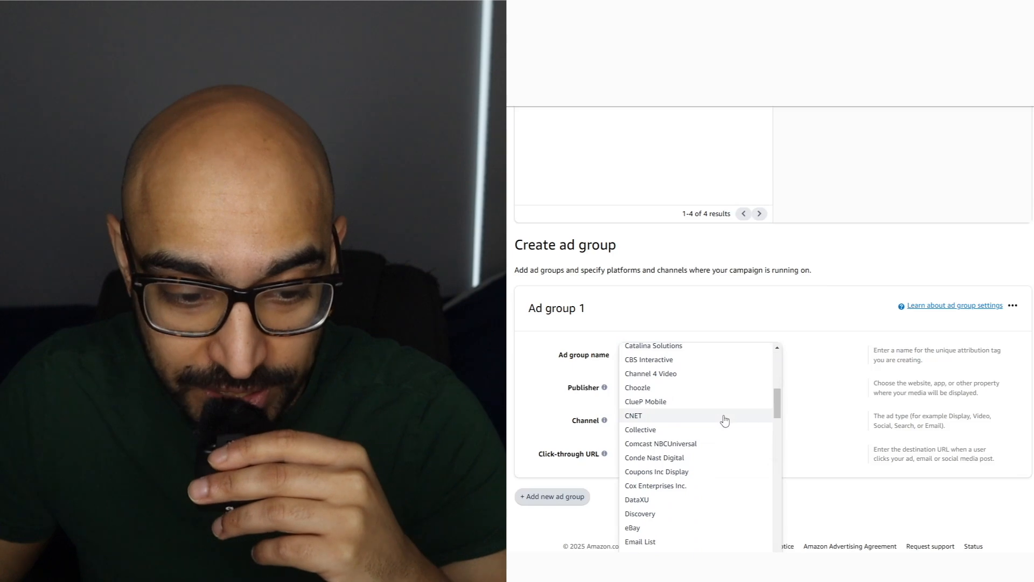
{"action": "scroll", "coordinate": [724, 419], "scroll_direction": "down", "scroll_amount": 3}
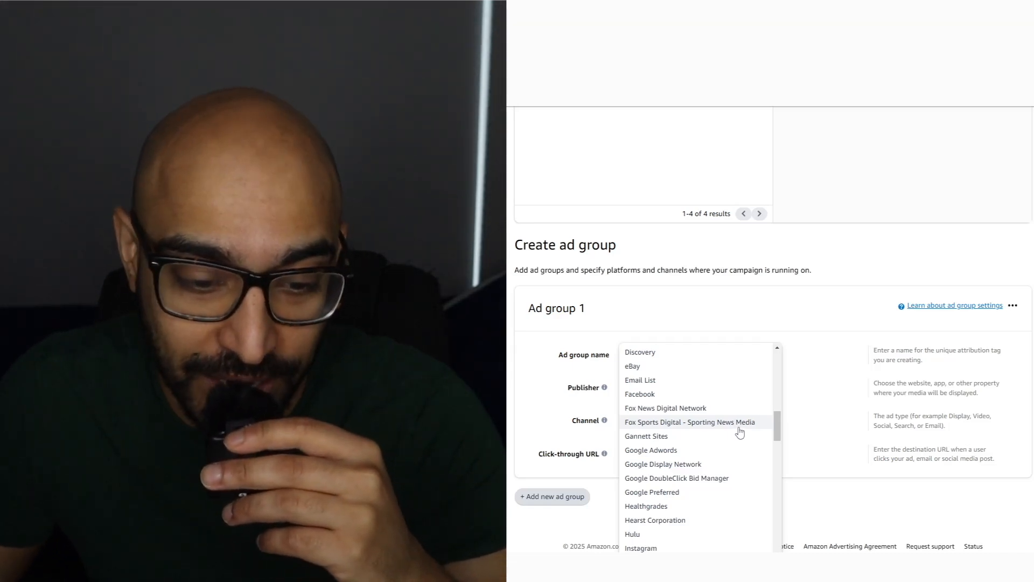
{"action": "left_click", "coordinate": [850, 380]}
{"action": "left_click", "coordinate": [696, 388]}
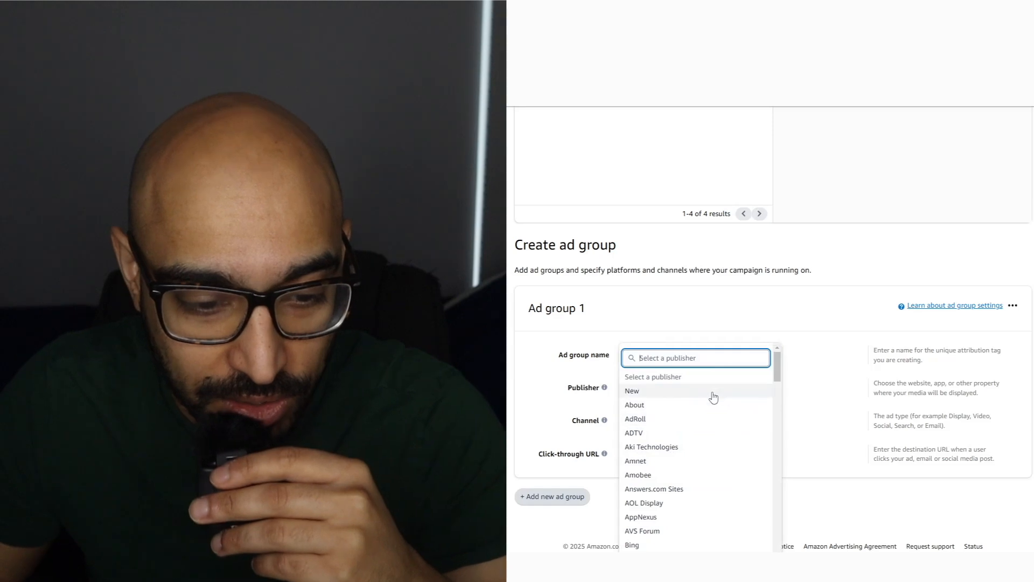
{"action": "scroll", "coordinate": [708, 426], "scroll_direction": "down", "scroll_amount": 20}
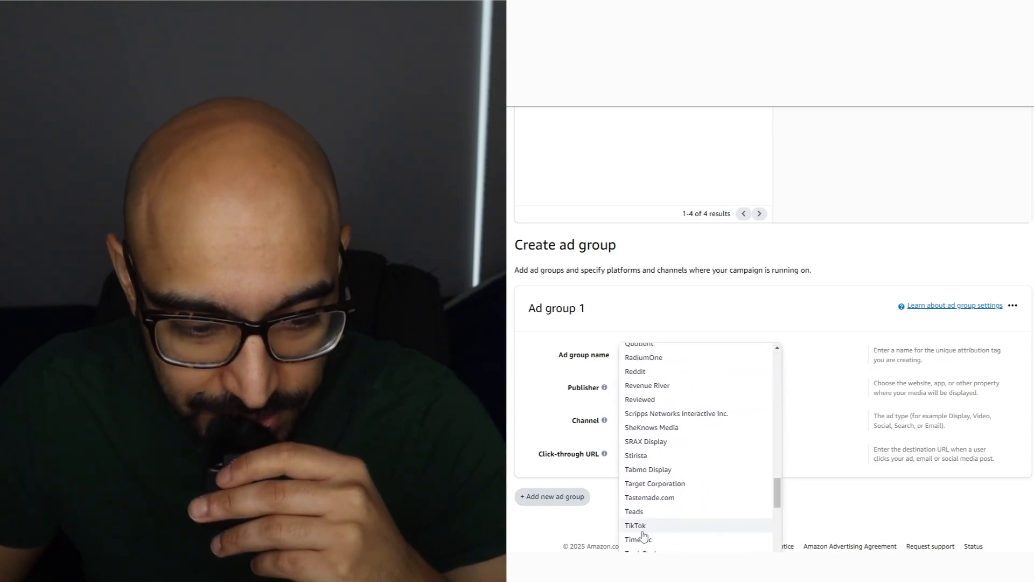
{"action": "left_click", "coordinate": [642, 530]}
{"action": "left_click", "coordinate": [669, 422]}
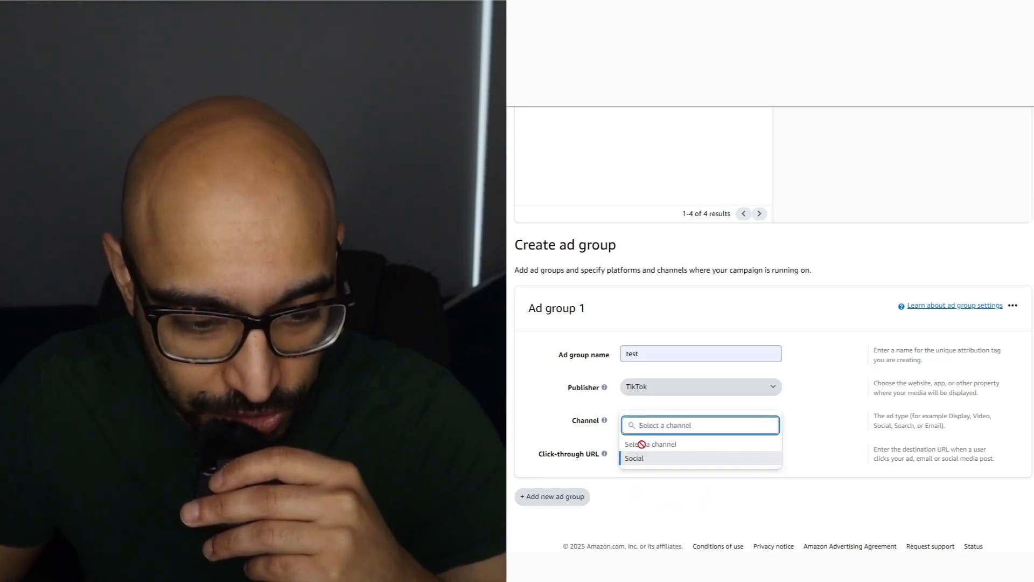
{"action": "left_click", "coordinate": [646, 457]}
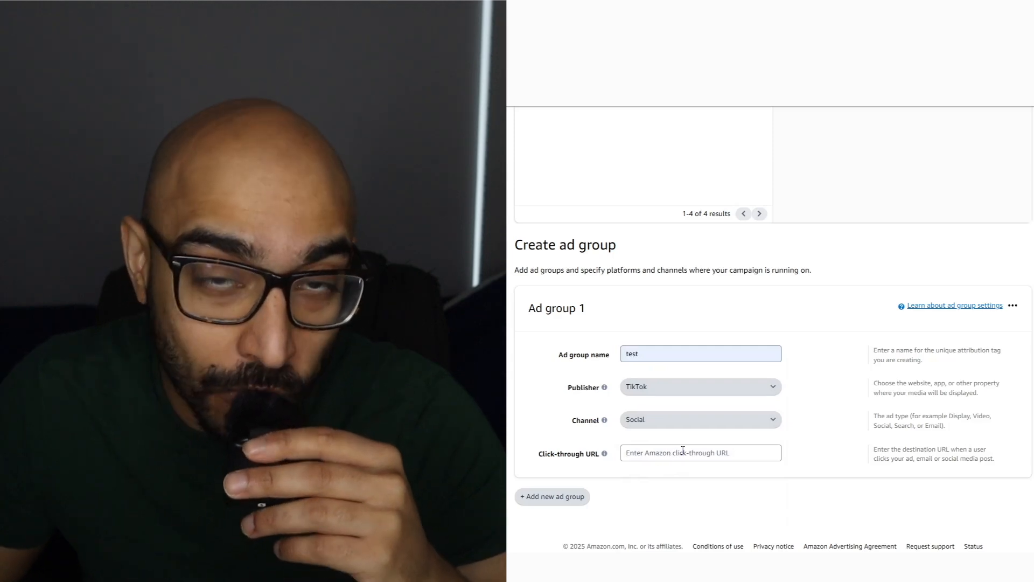
{"action": "right_click", "coordinate": [683, 451]}
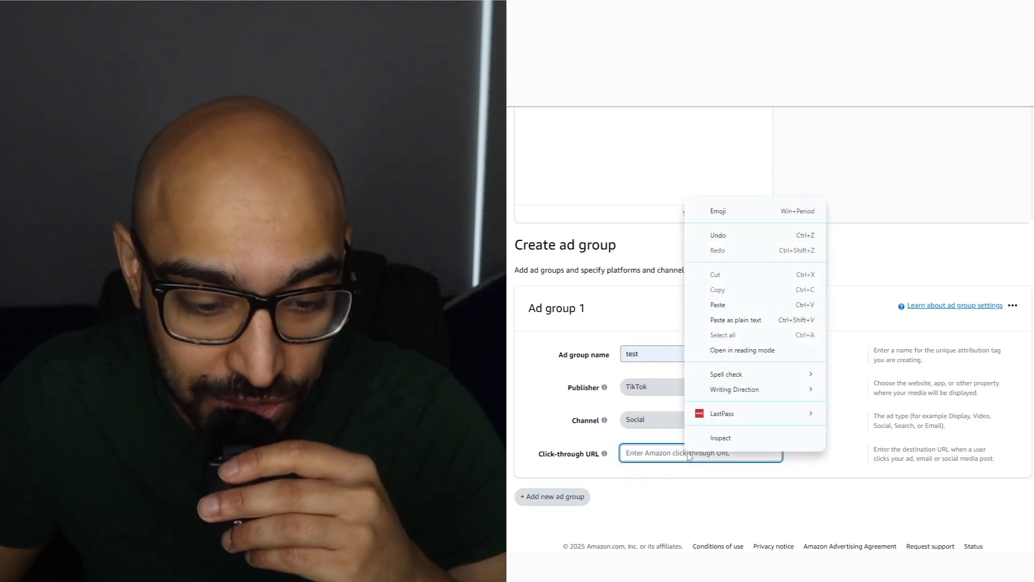
{"action": "left_click", "coordinate": [732, 307]}
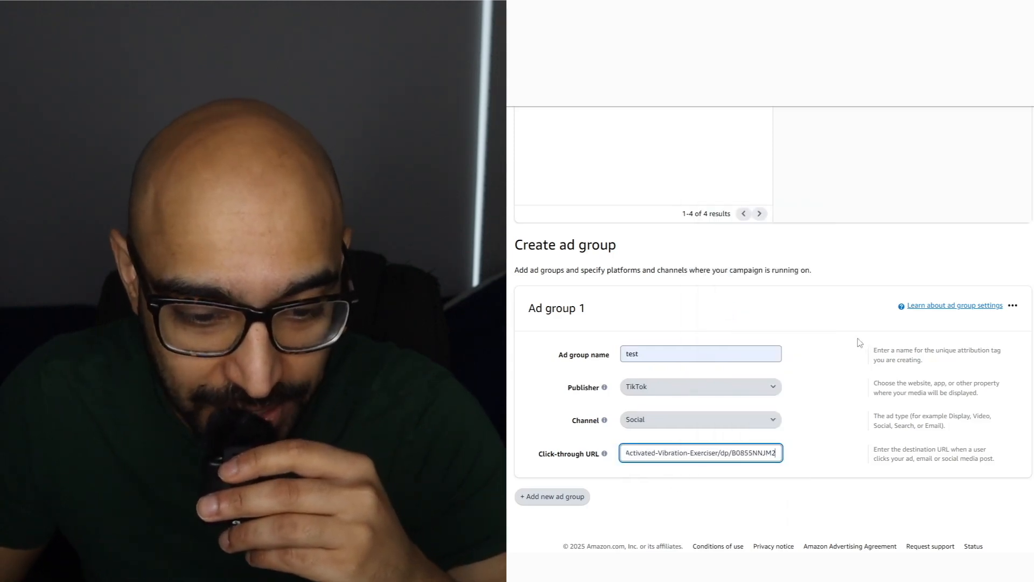
{"action": "left_click_drag", "start_coordinate": [654, 453], "coordinate": [539, 451]}
{"action": "left_click", "coordinate": [648, 453]}
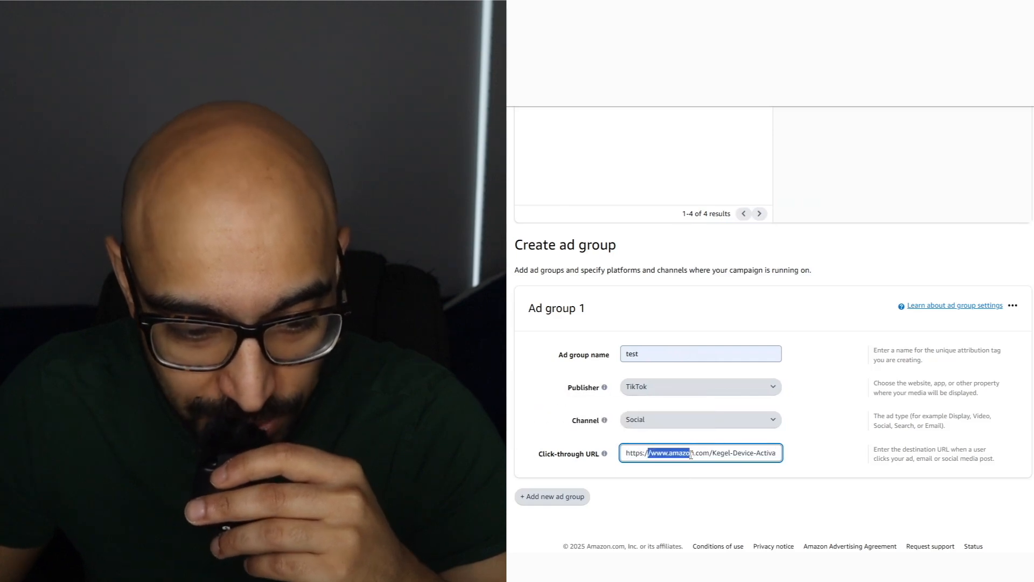
{"action": "left_click_drag", "start_coordinate": [691, 455], "coordinate": [792, 459]}
{"action": "left_click", "coordinate": [793, 459]}
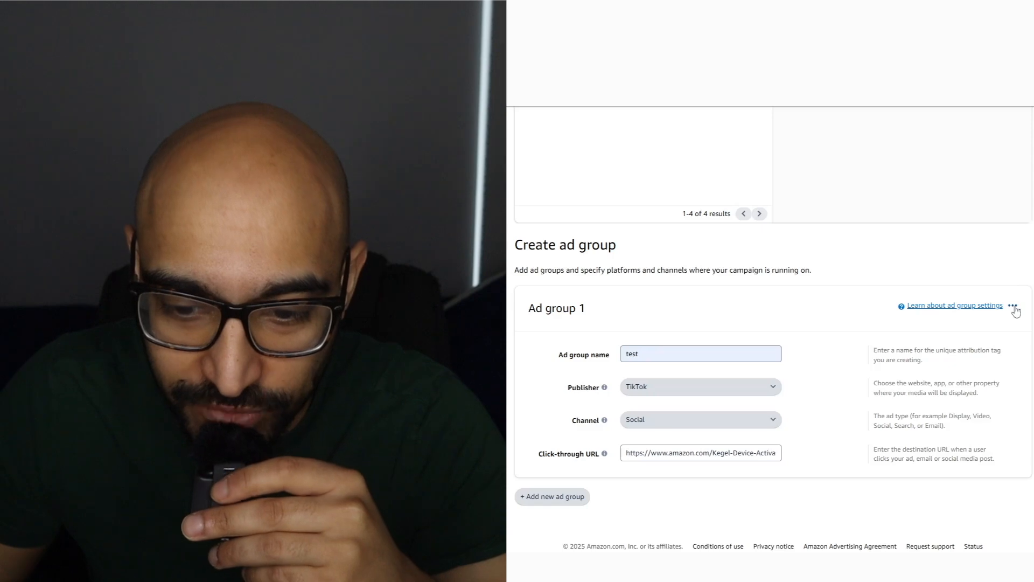
- Create the attribution campaign and highlight its generated attribution tag URL
{"action": "left_click", "coordinate": [1013, 307]}
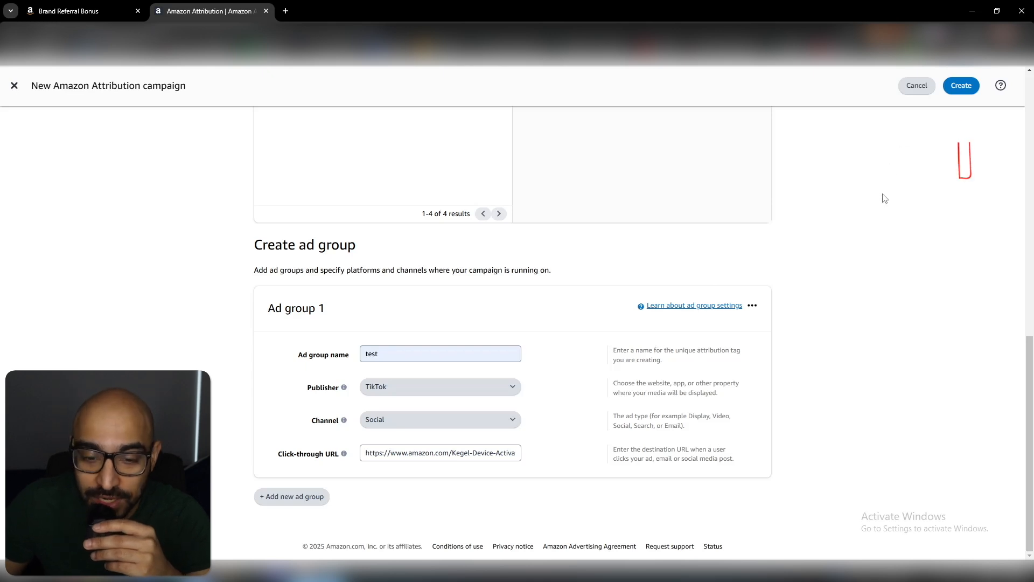
{"action": "left_click", "coordinate": [961, 87]}
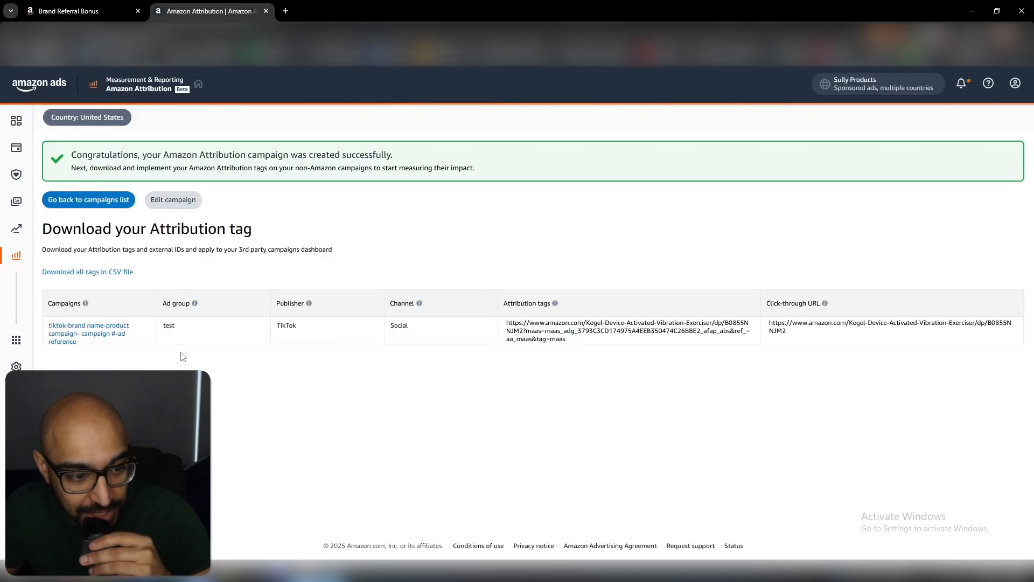
{"action": "left_click_drag", "start_coordinate": [568, 340], "coordinate": [505, 322]}
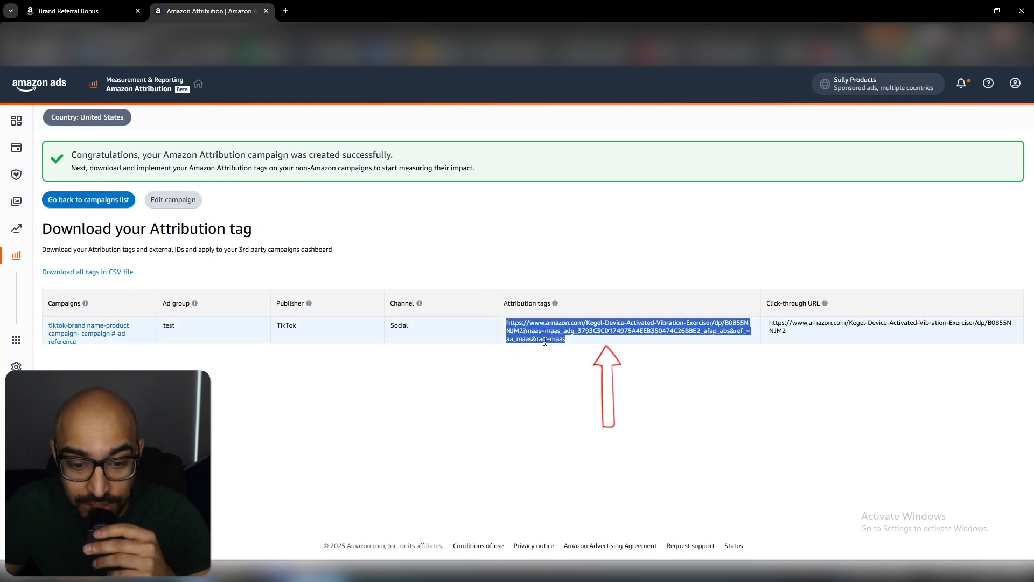
{"action": "left_click", "coordinate": [451, 409]}
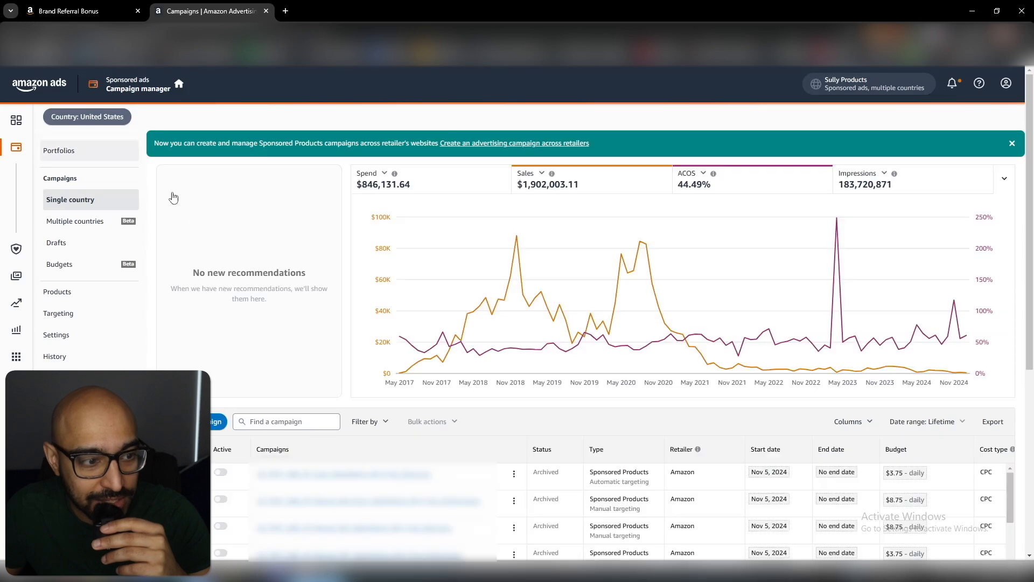
- Reopen Amazon Attribution from the campaign manager and examine the performance metric columns in the campaigns table
{"action": "mouse_move", "coordinate": [16, 121]}
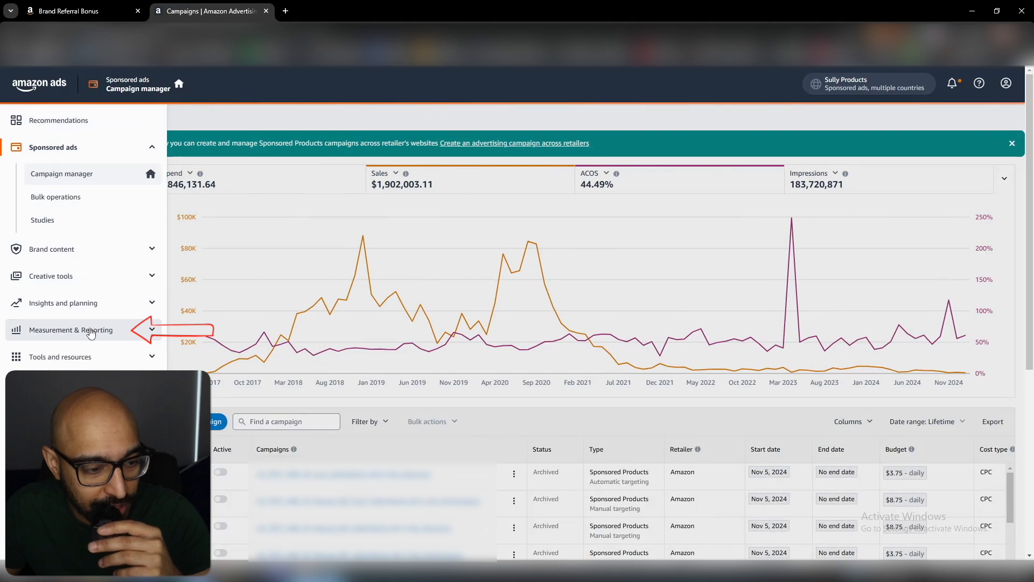
{"action": "left_click", "coordinate": [90, 331]}
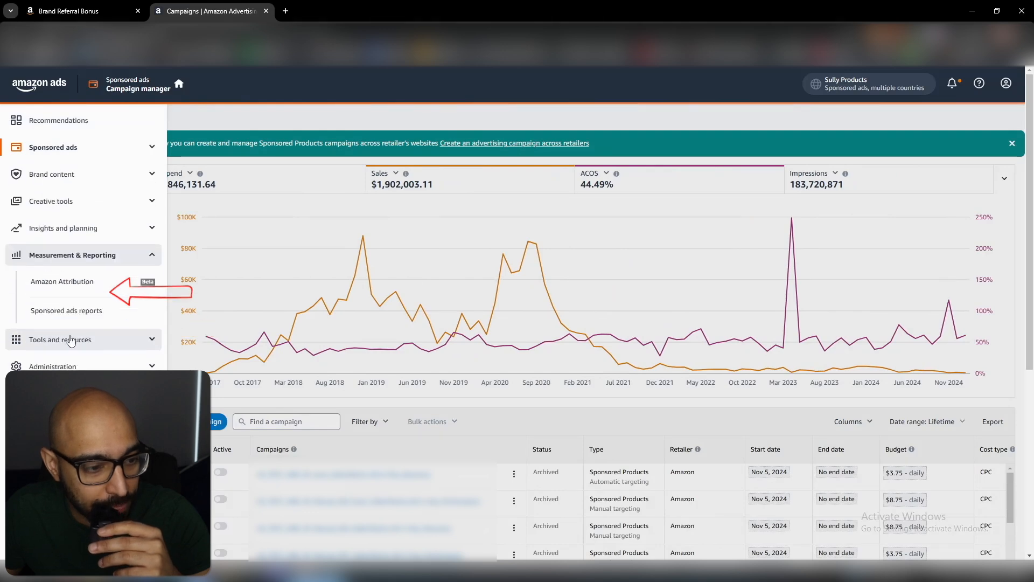
{"action": "left_click", "coordinate": [63, 281]}
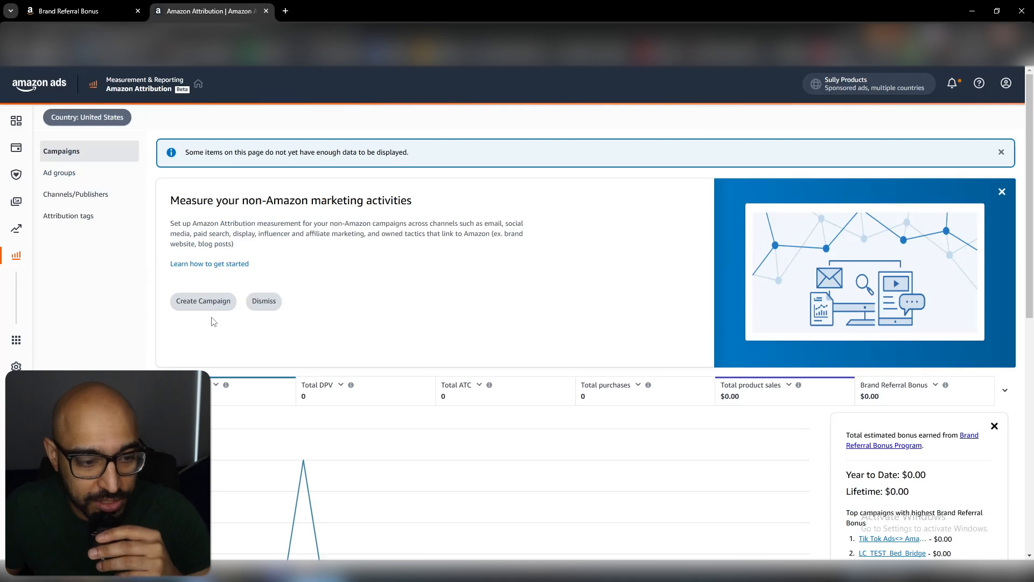
{"action": "scroll", "coordinate": [541, 297], "scroll_direction": "down", "scroll_amount": 4}
{"action": "scroll", "coordinate": [530, 302], "scroll_direction": "down", "scroll_amount": 3}
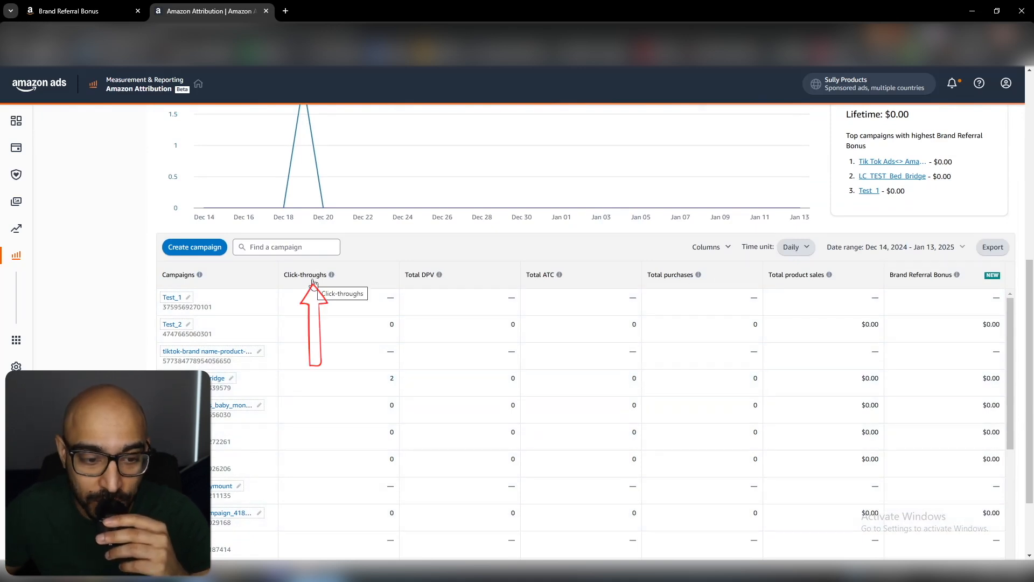
{"action": "left_click", "coordinate": [439, 275]}
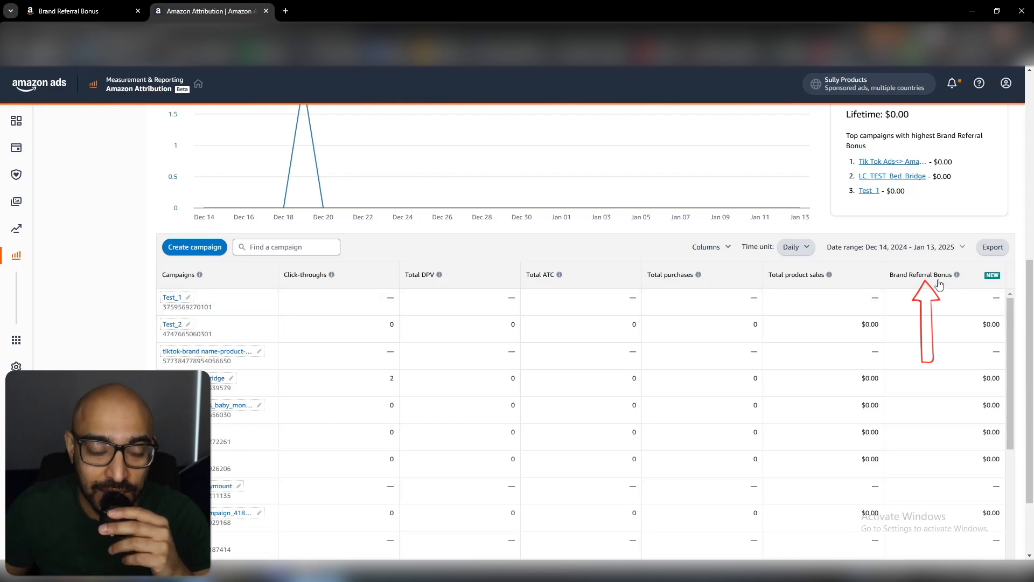
- Start a new report in Sponsored ads reports with Amazon Attribution as its report category
{"action": "mouse_move", "coordinate": [80, 270]}
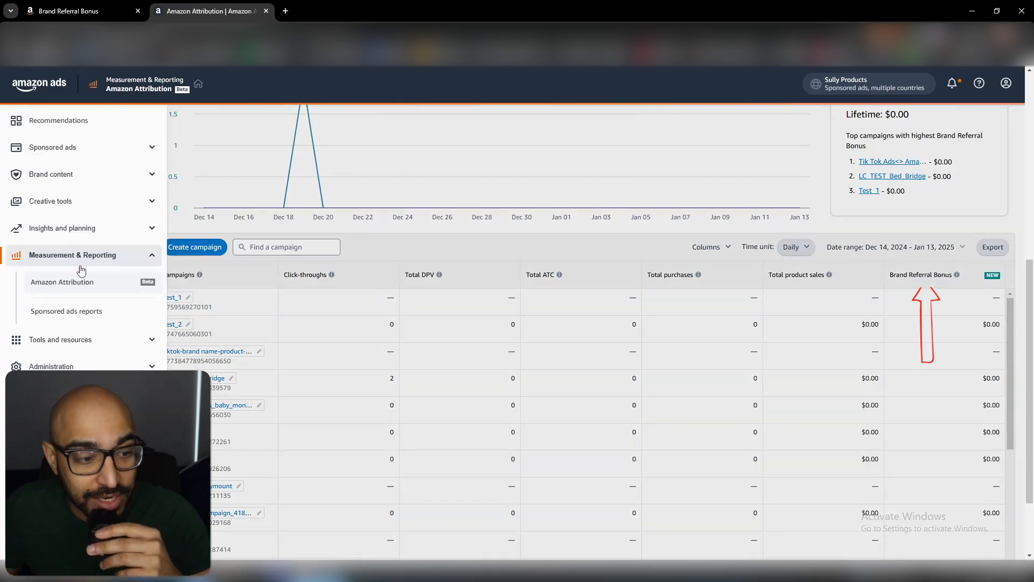
{"action": "left_click", "coordinate": [65, 318]}
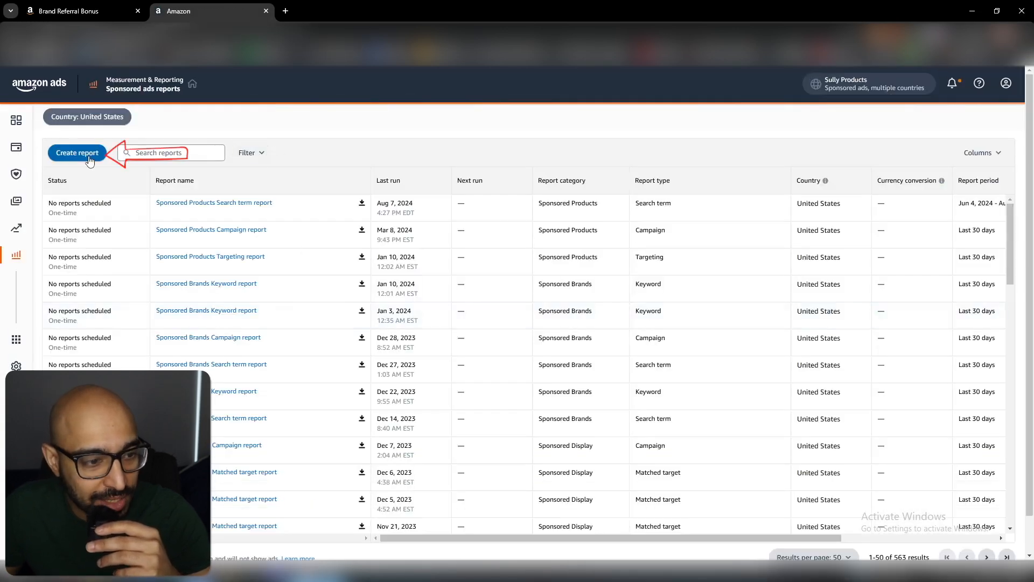
{"action": "left_click", "coordinate": [87, 155]}
{"action": "left_click", "coordinate": [458, 197]}
{"action": "left_click", "coordinate": [445, 276]}
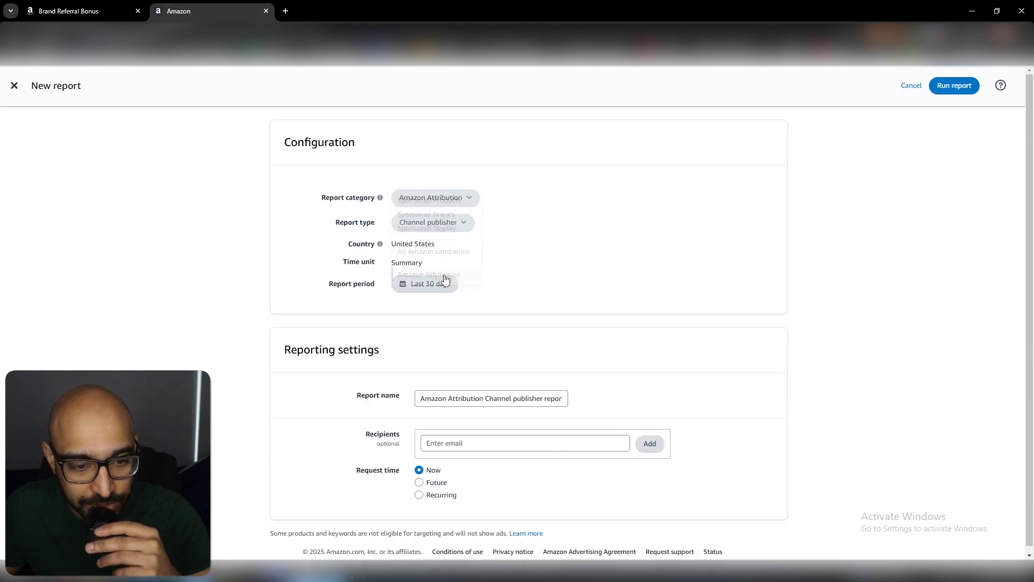
- Set the report type to Campaign and check the report's recipient and request time settings
{"action": "left_click", "coordinate": [462, 222]}
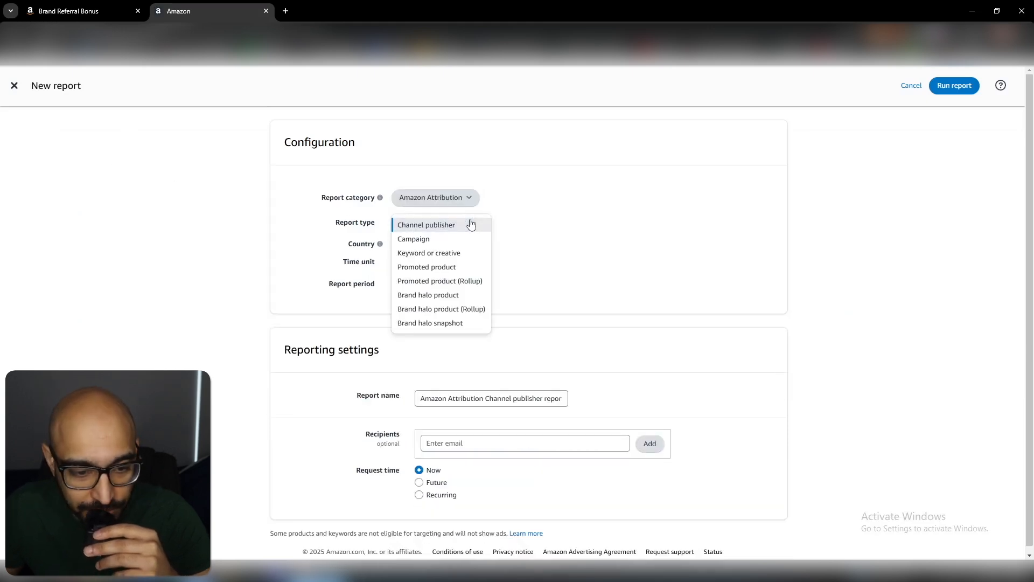
{"action": "left_click", "coordinate": [487, 238]}
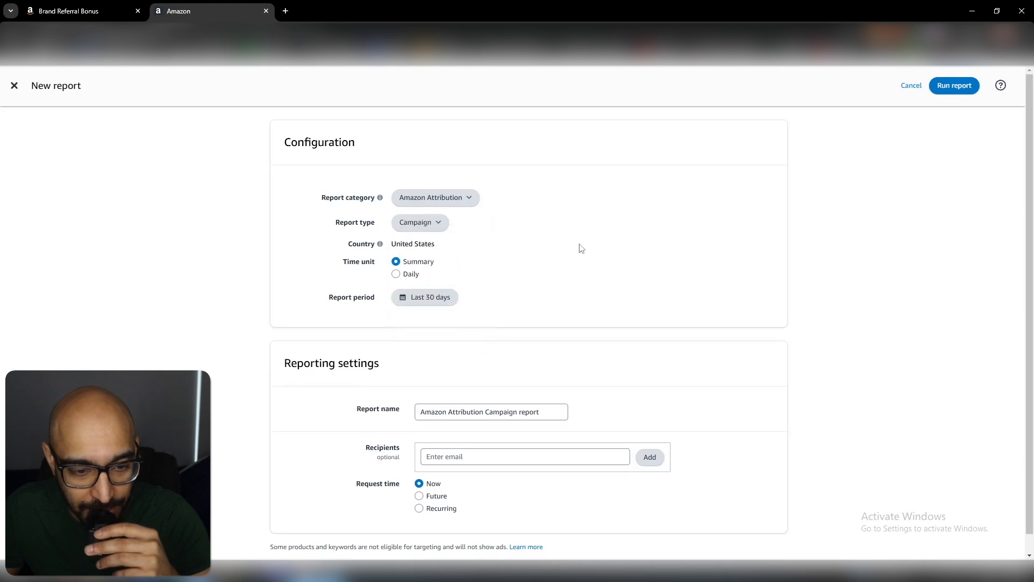
{"action": "scroll", "coordinate": [559, 329], "scroll_direction": "down", "scroll_amount": 1}
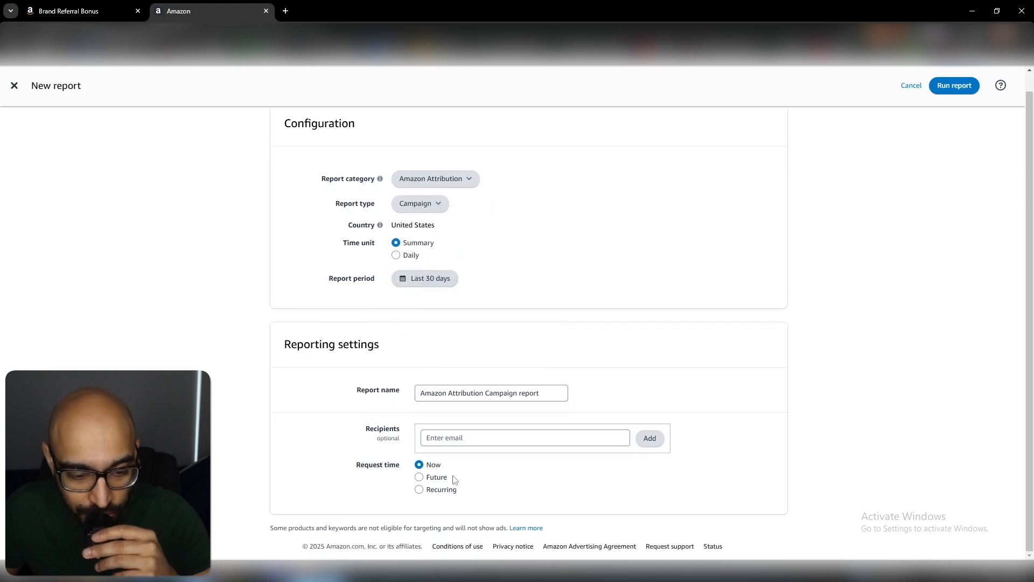
{"action": "left_click", "coordinate": [471, 443]}
{"action": "left_click", "coordinate": [797, 301]}
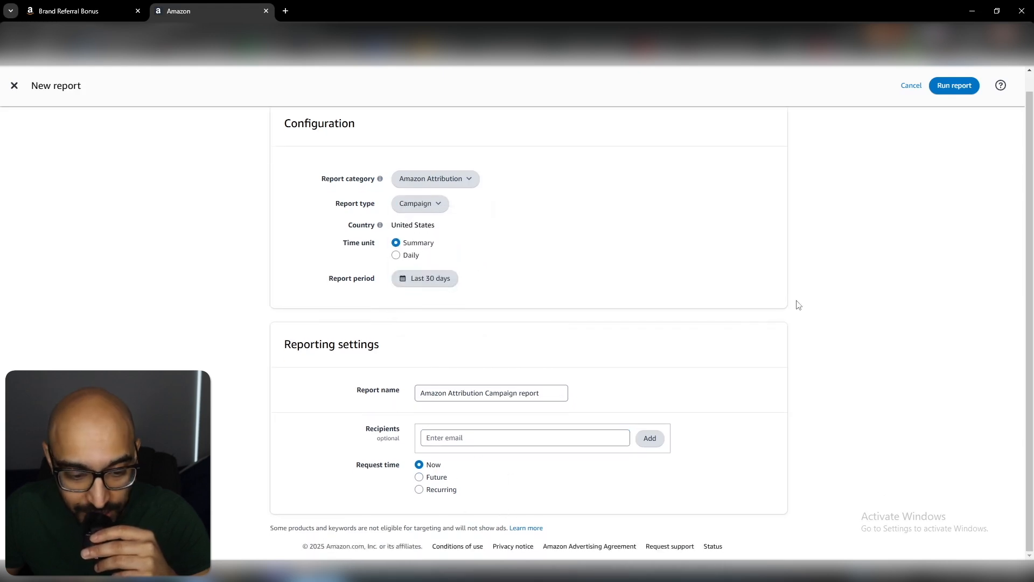